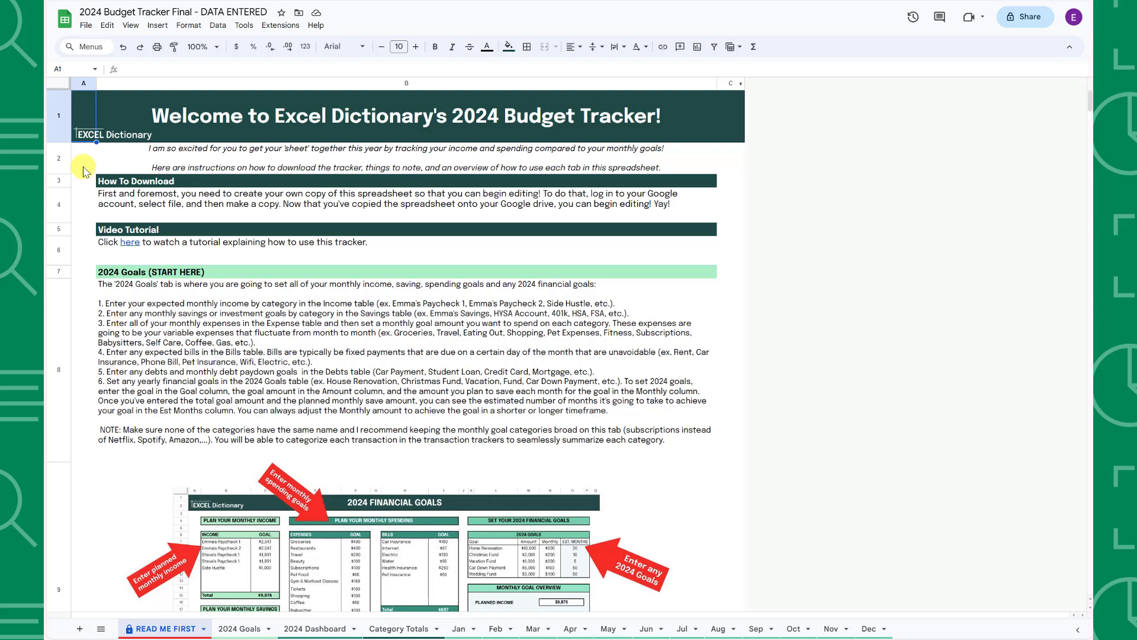
Scroll through the READ ME FIRST instructions sheet
scroll(83, 172, "down", 6)
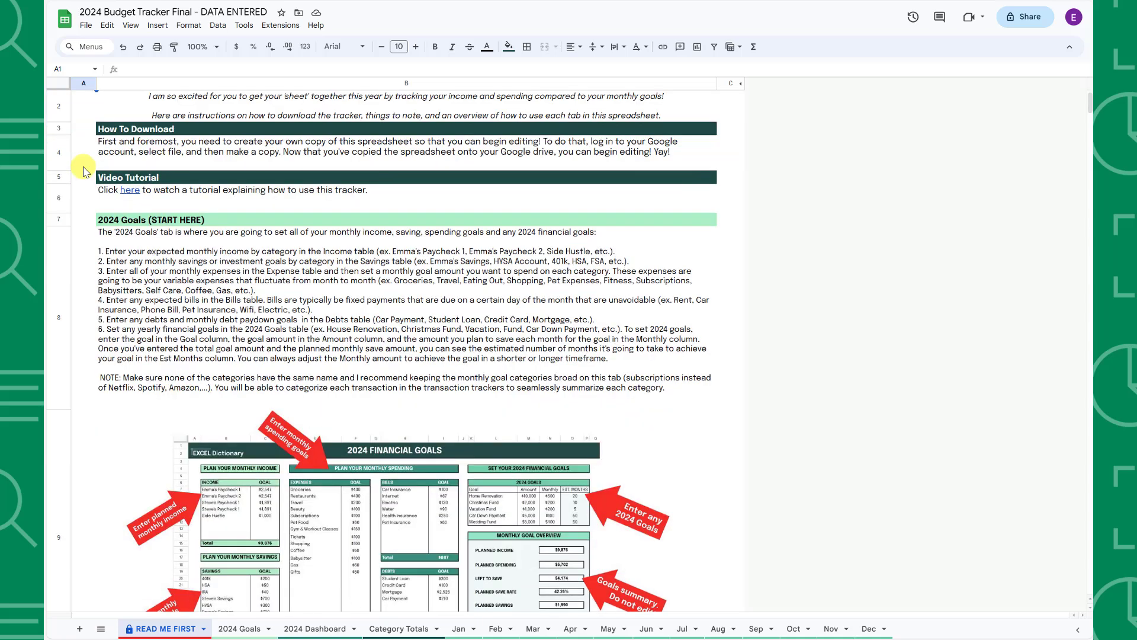
scroll(83, 171, "down", 5)
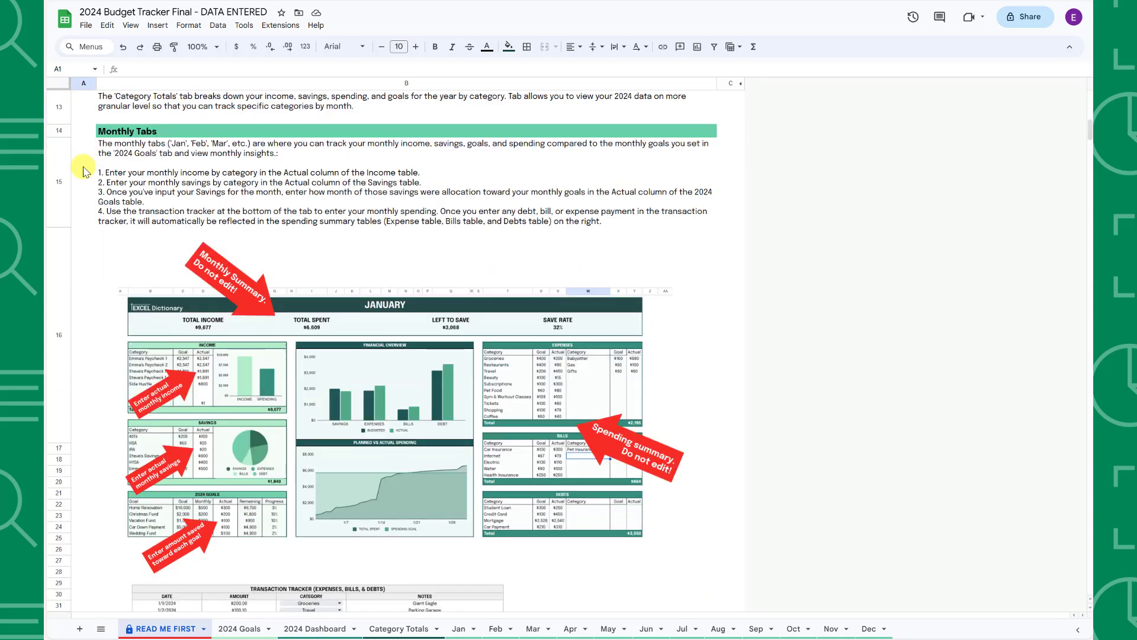
scroll(83, 171, "down", 4)
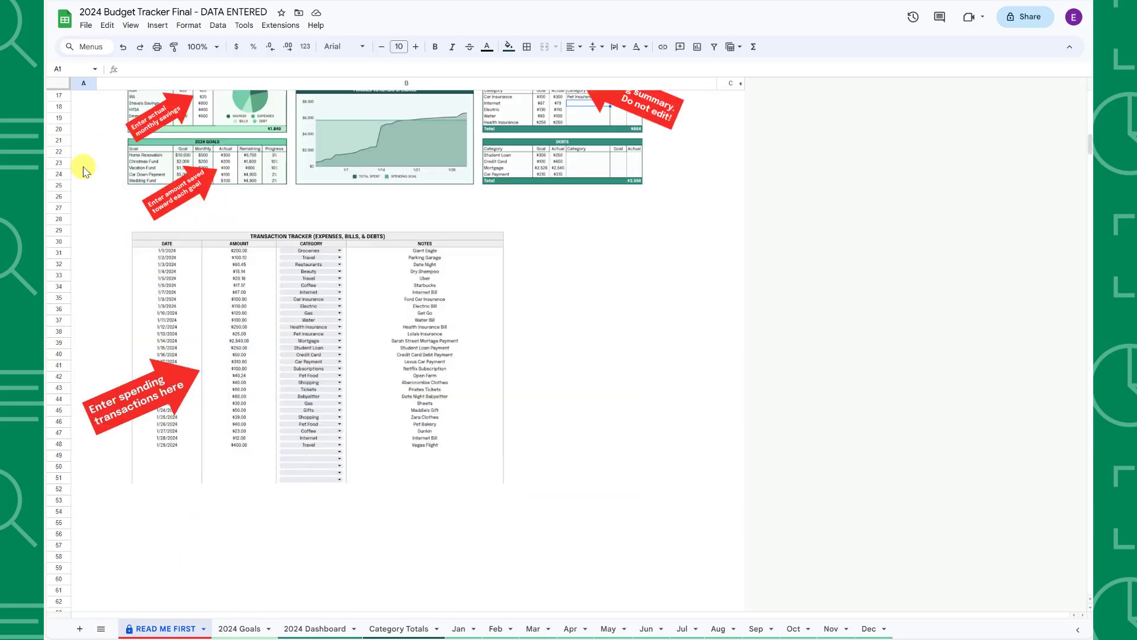
scroll(83, 171, "up", 15)
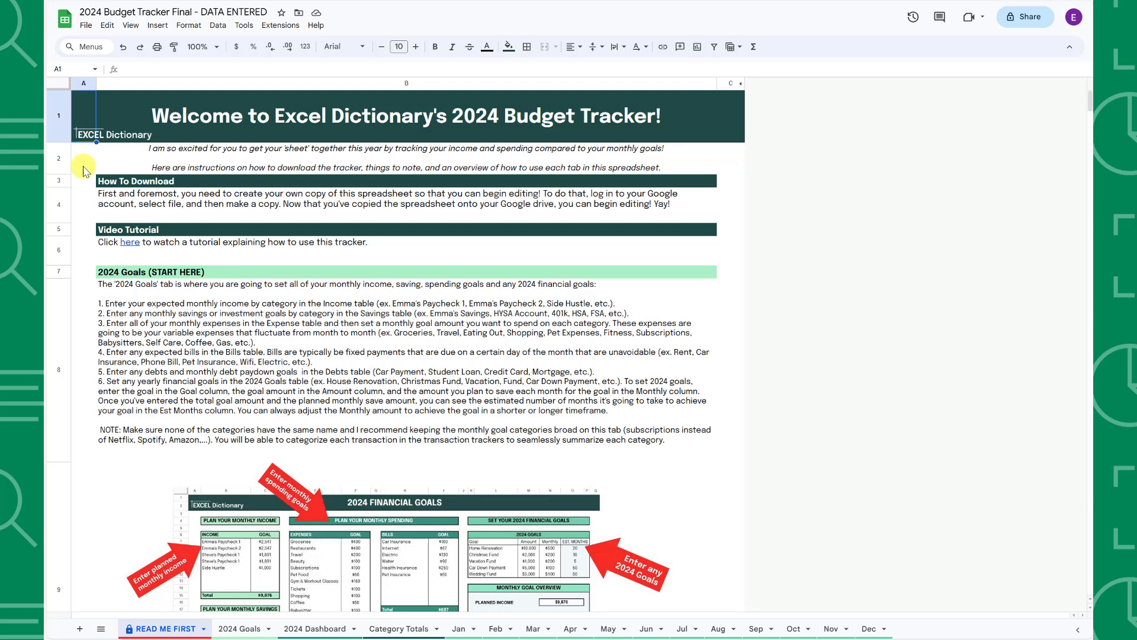
Cancel the File > Make a copy dialog and switch to the 2024 Goals sheet
left_click(86, 26)
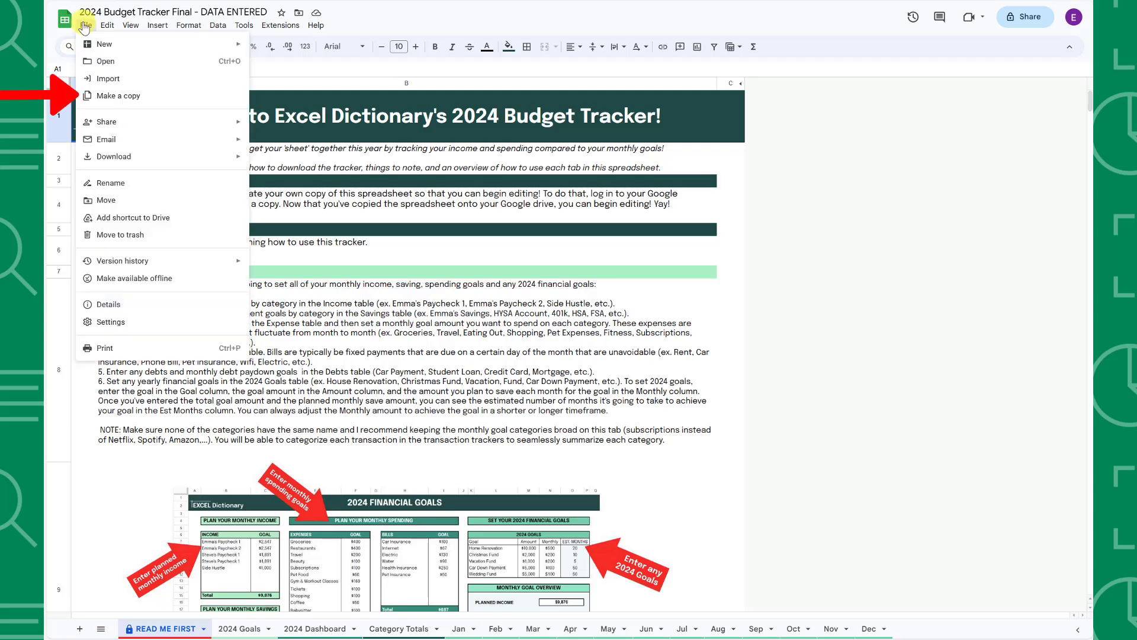
left_click(131, 96)
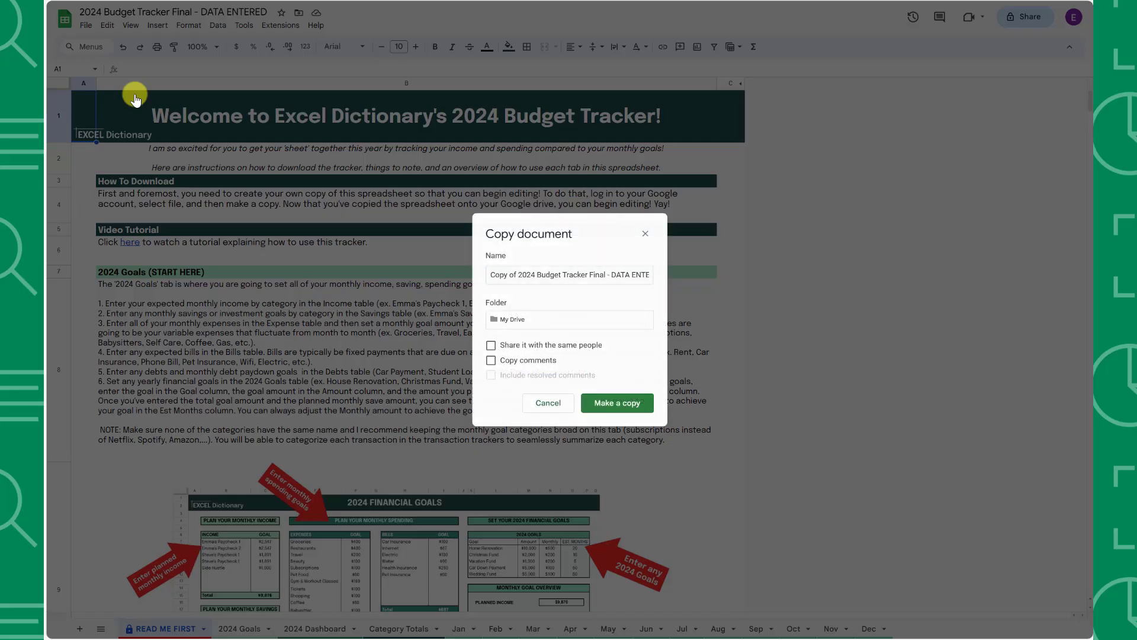
key("Escape")
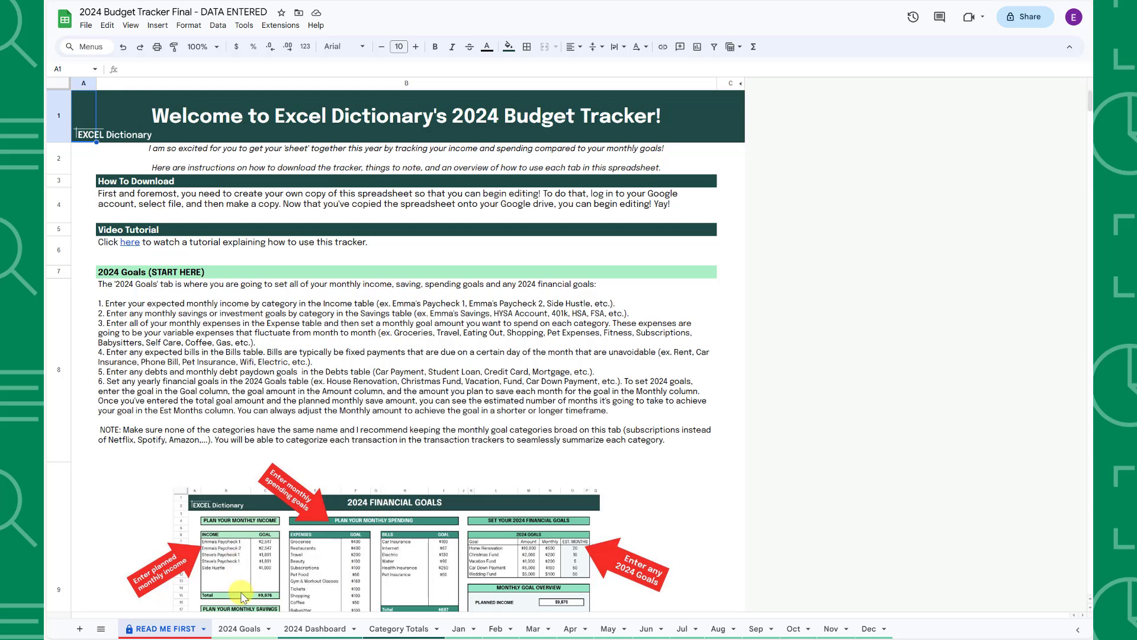
left_click(239, 628)
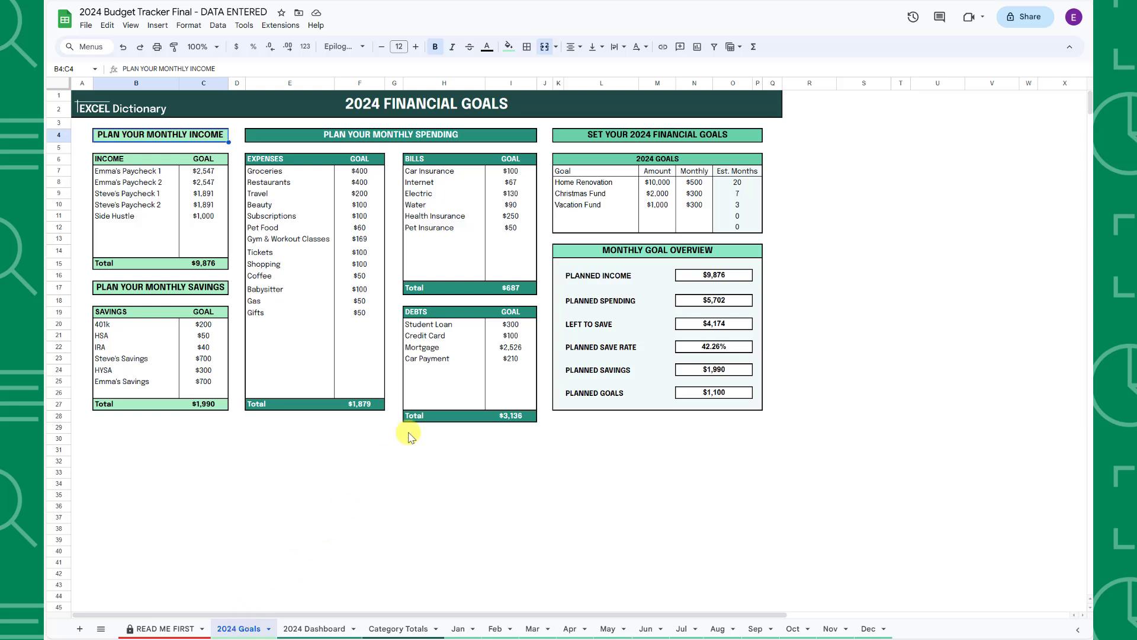
Enter 1000 as Home Renovation's monthly amount in N8, then go to the Jan sheet
left_click(632, 187)
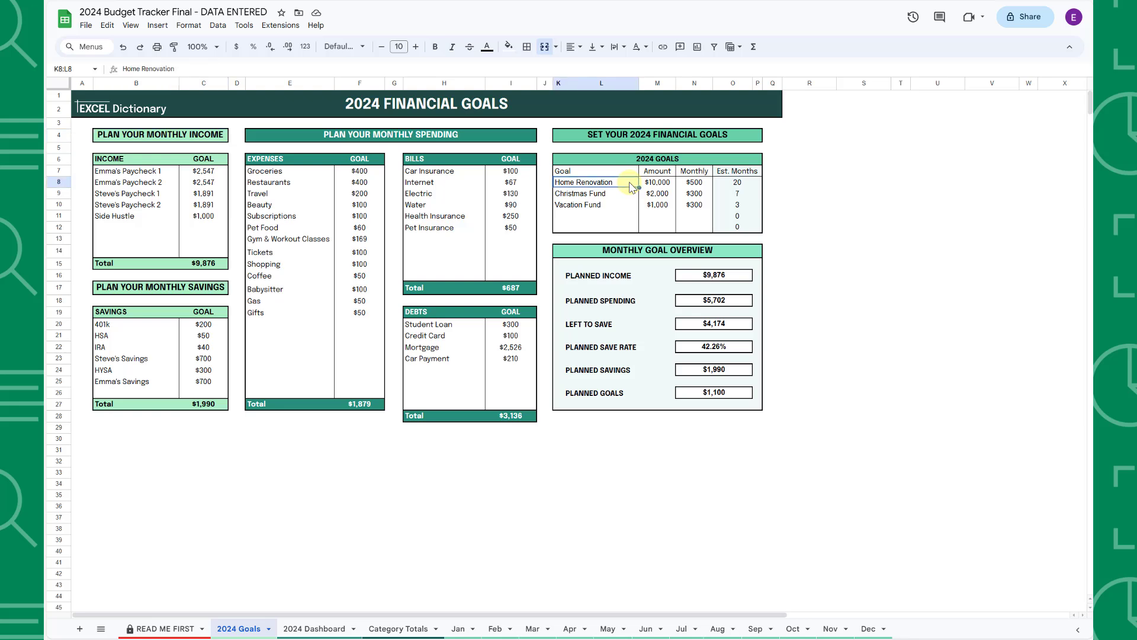
left_click(671, 186)
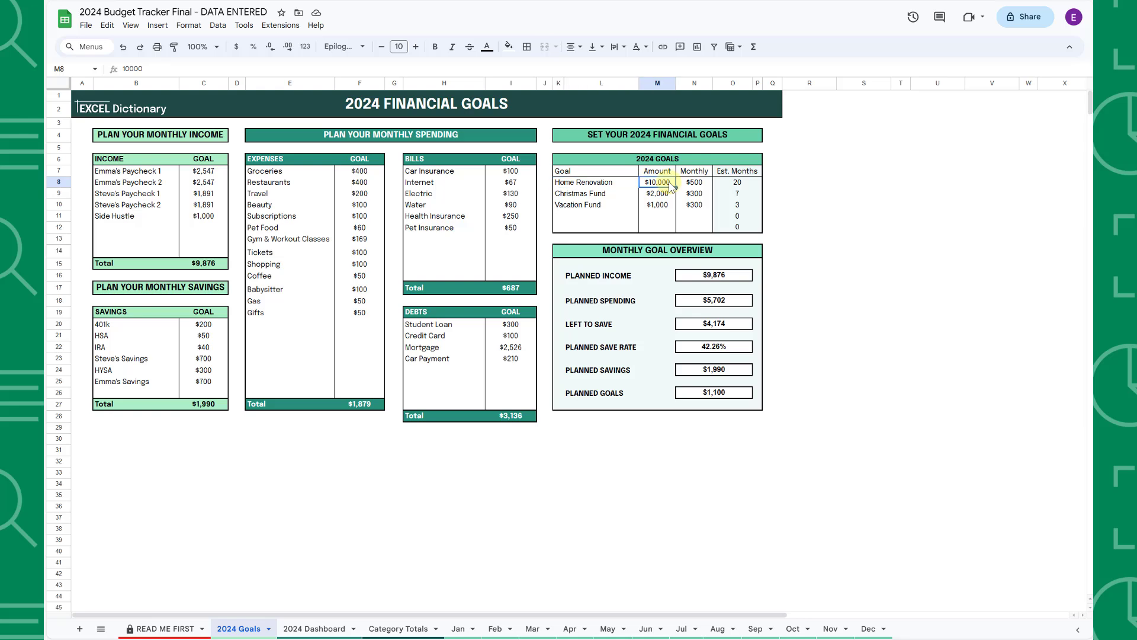
left_click(708, 186)
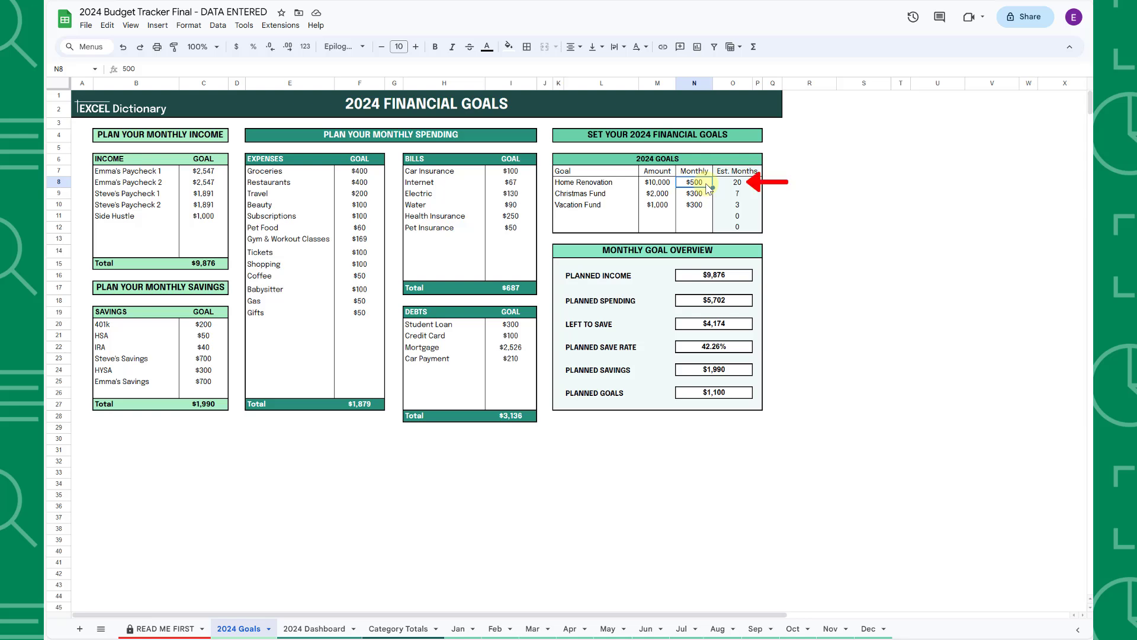
type("1000")
key("Return")
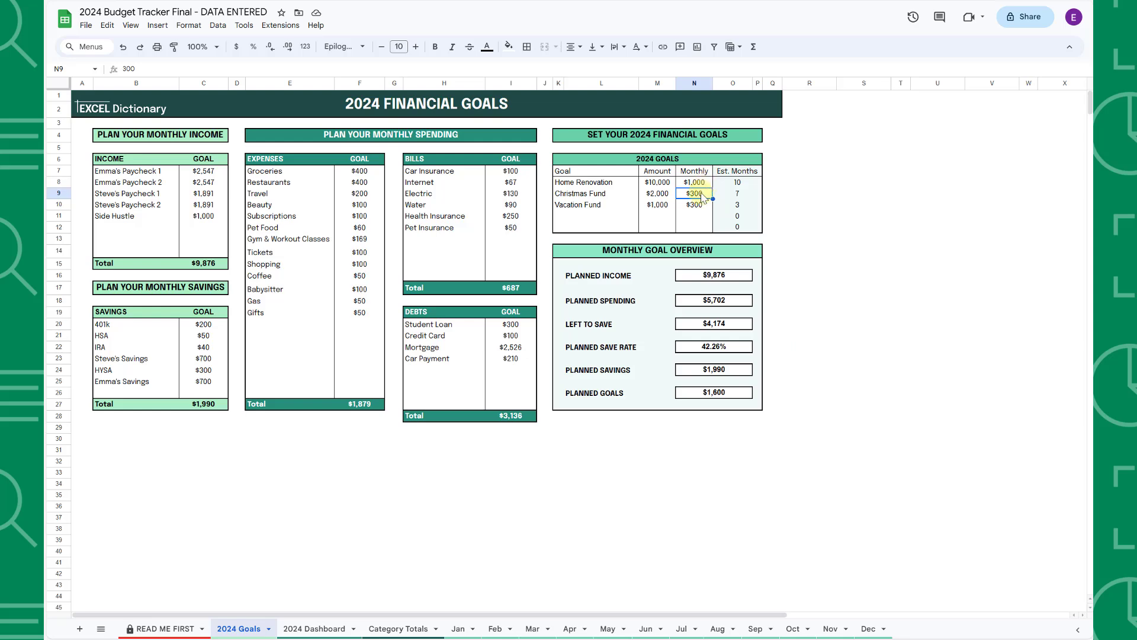
left_click(458, 629)
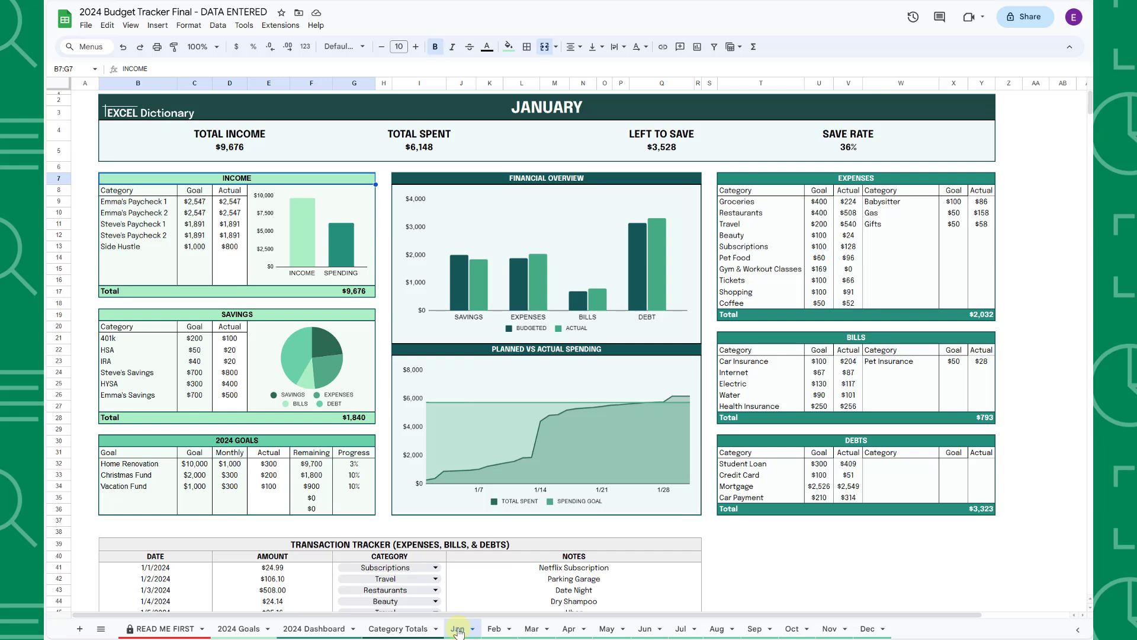
Replace the HYSA actual savings amount with 1,000
left_click(240, 204)
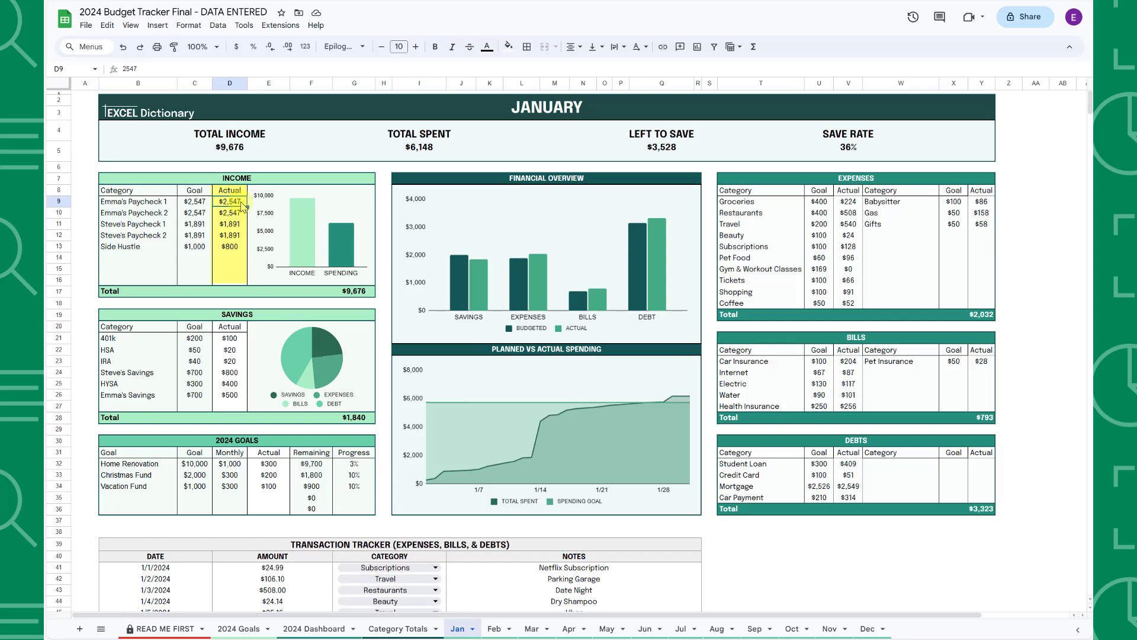
left_click(240, 342)
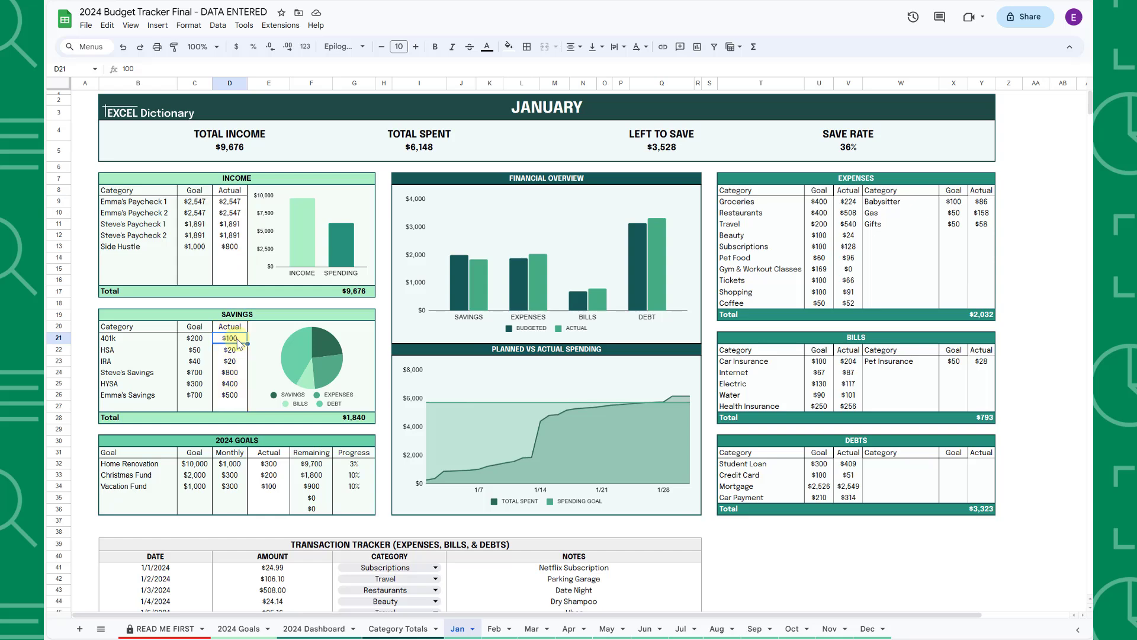
left_click(283, 469)
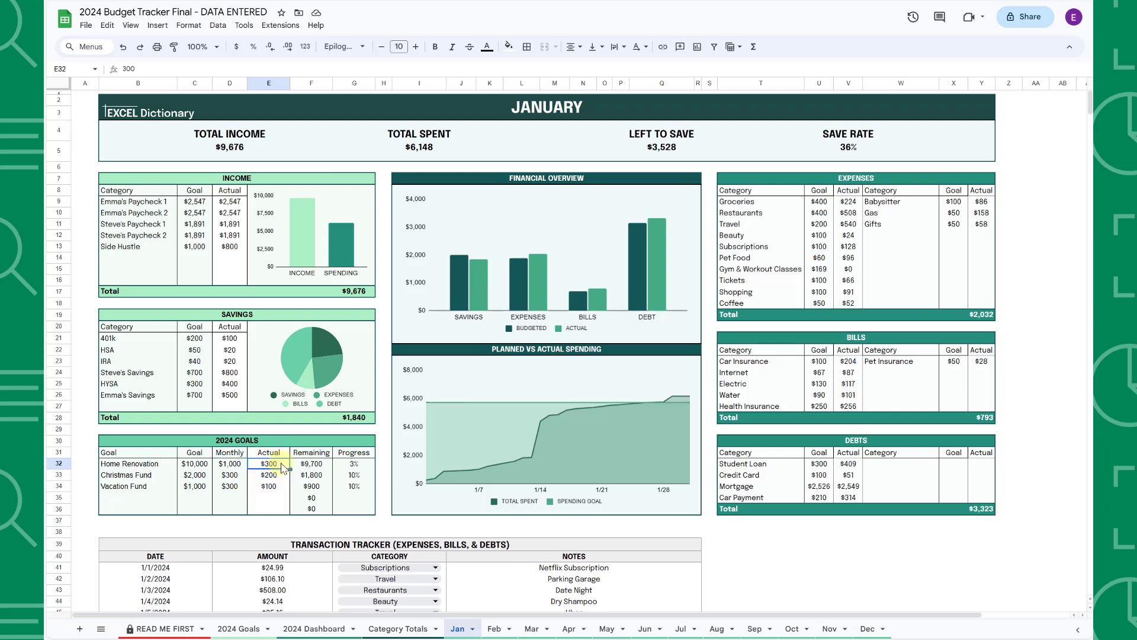
left_click(240, 385)
key("BackSpace")
type("1,000")
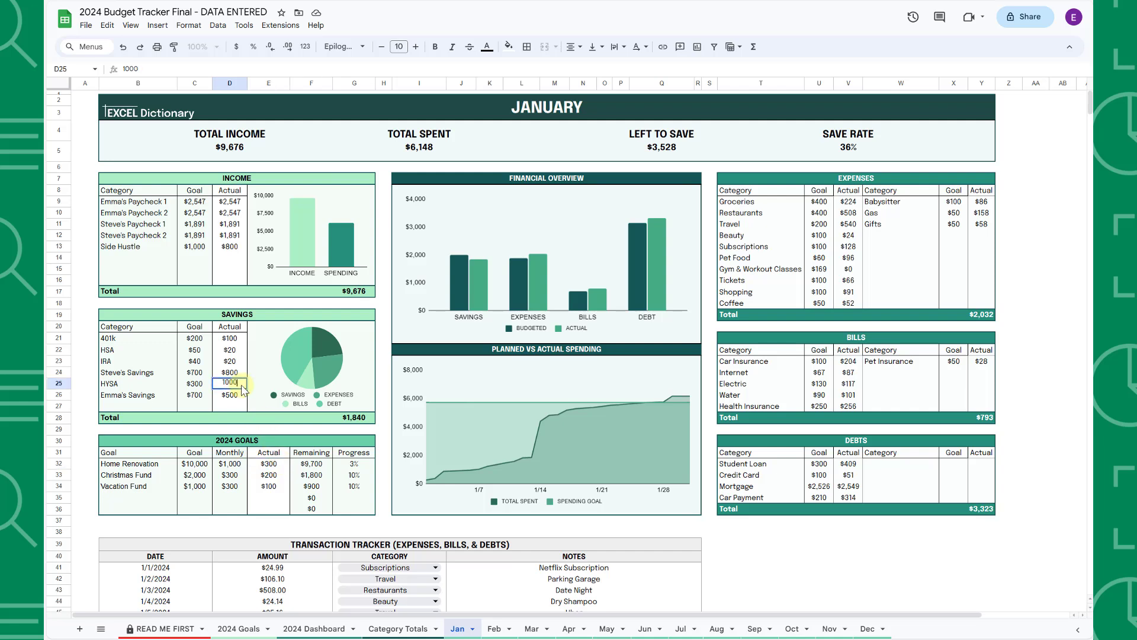
key("Return")
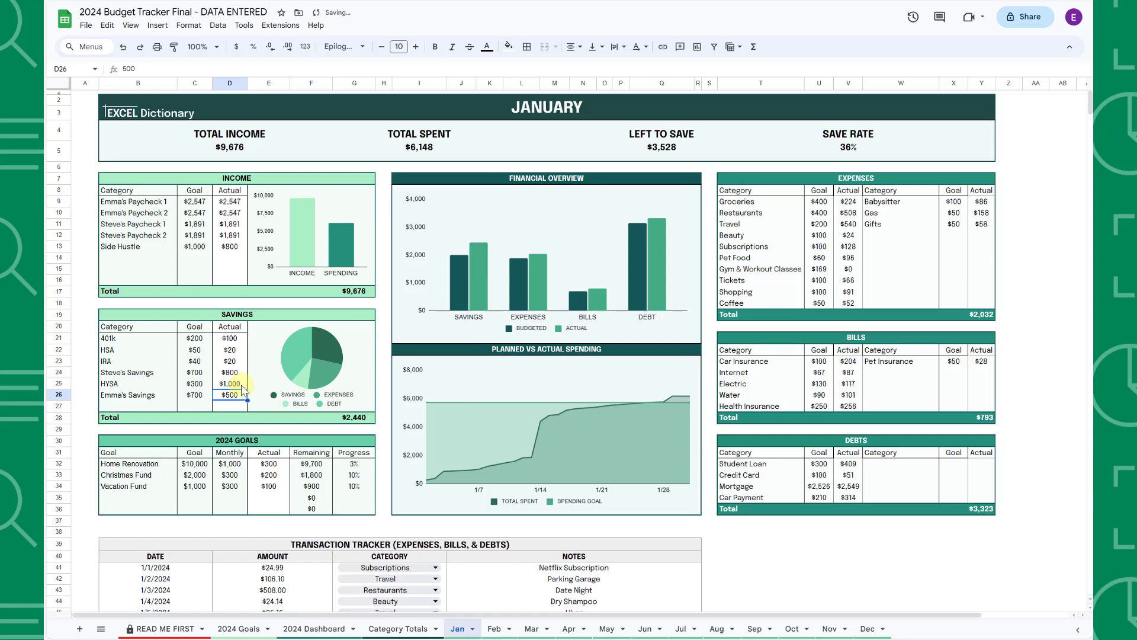
Clear Home Renovation's actual amount and enter 500 for the Vacation Fund actual
left_click(280, 467)
key("Delete")
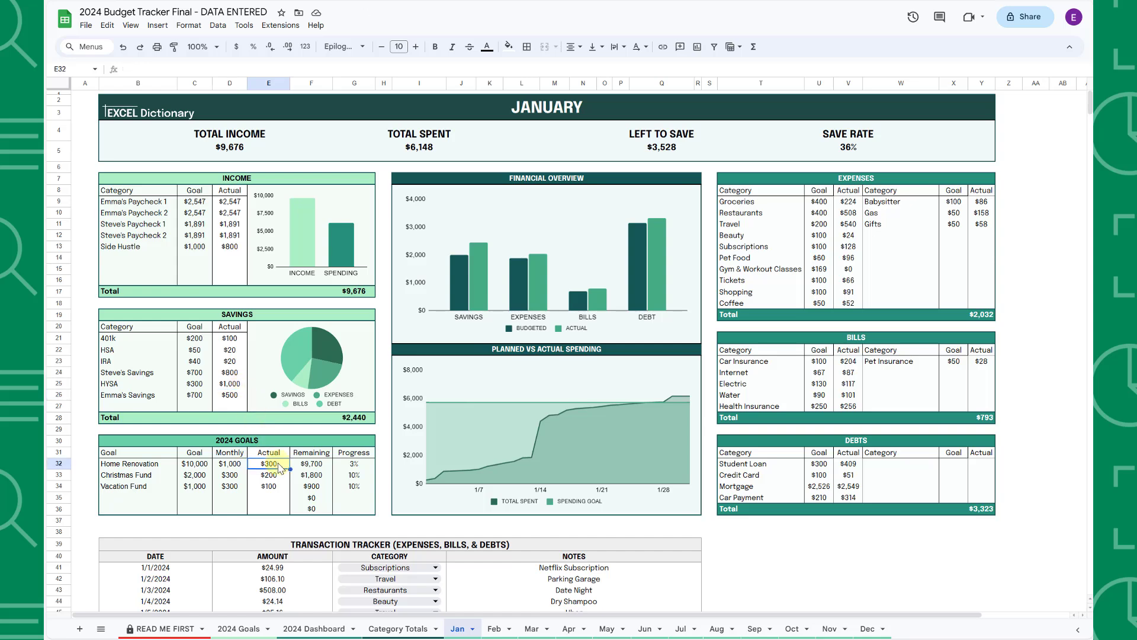
key("Down")
key("Down")
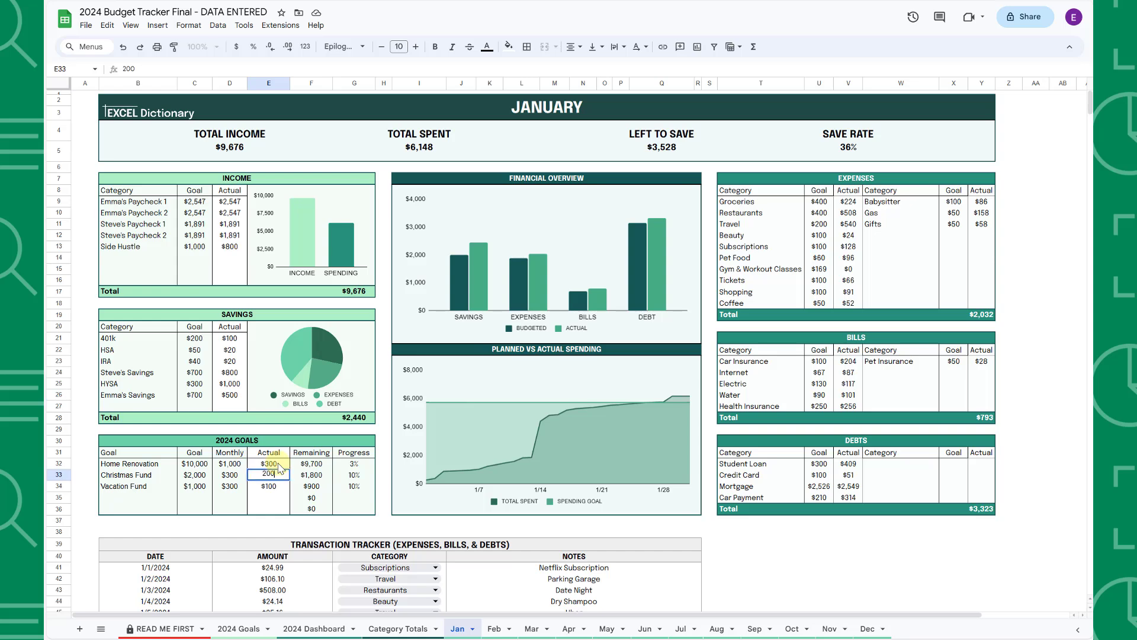
type("500")
key("Return")
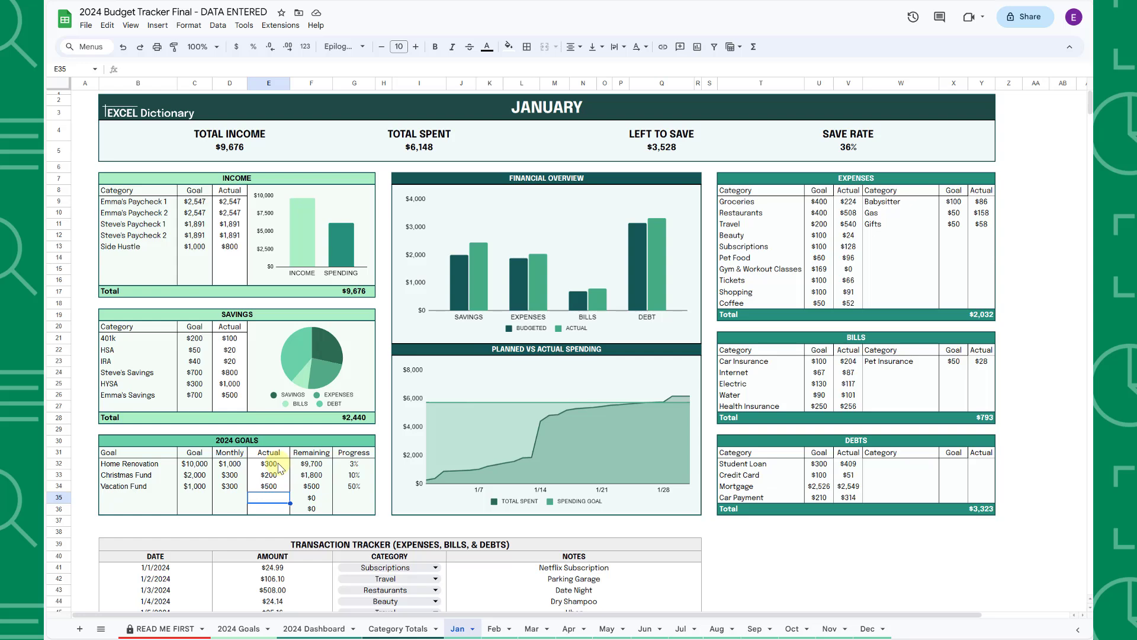
left_click(282, 545)
scroll(281, 545, "down", 6)
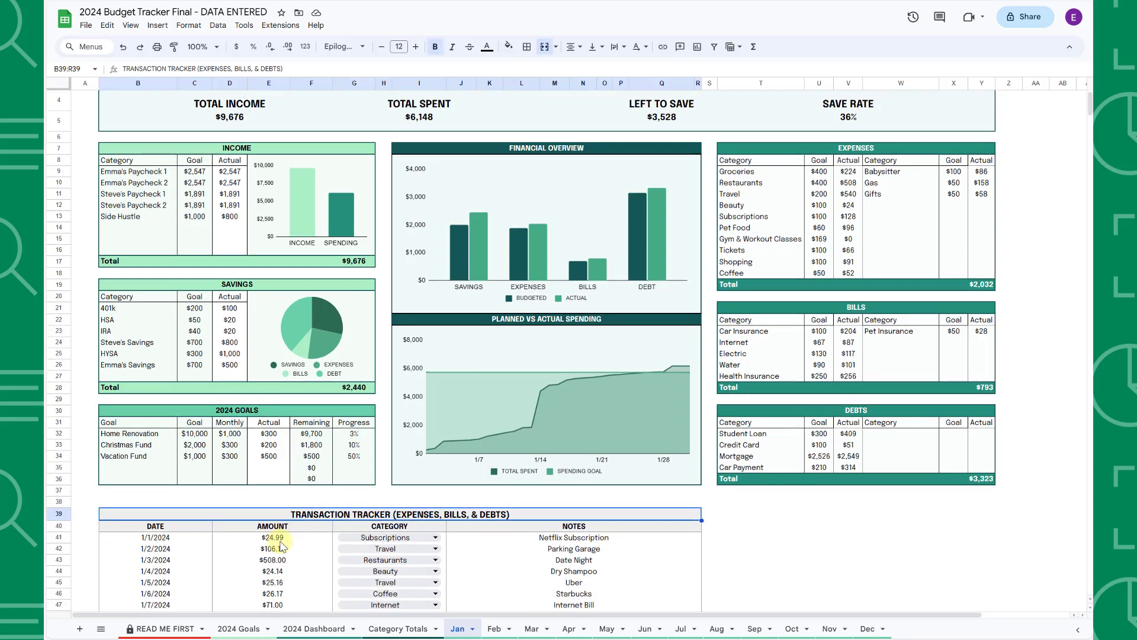
scroll(281, 544, "down", 2)
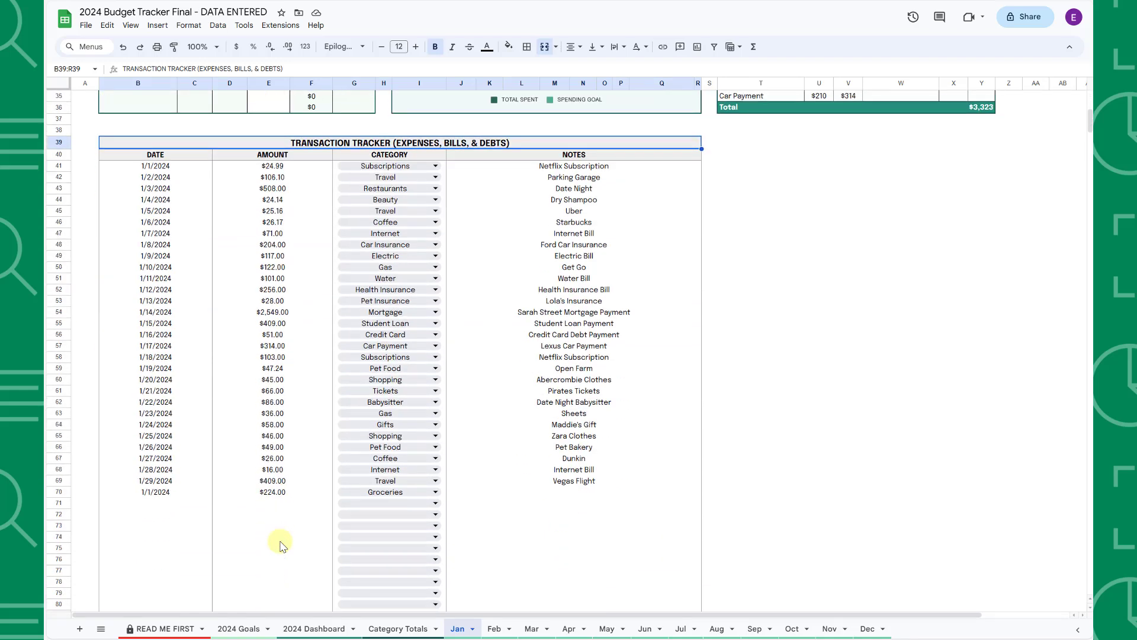
scroll(282, 545, "up", 8)
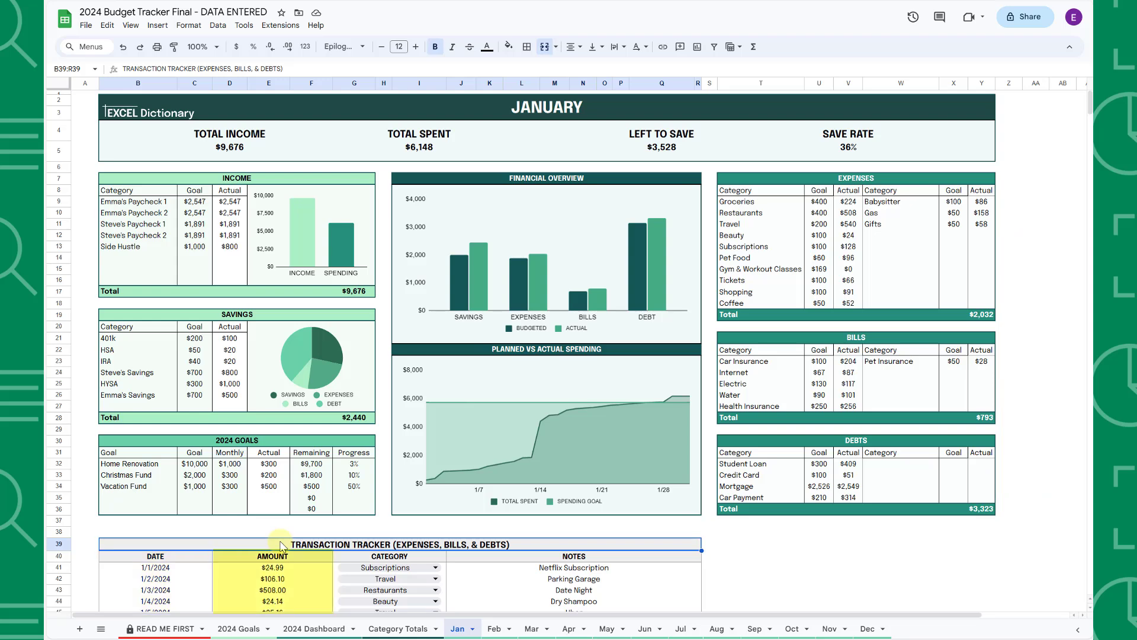
double_click(390, 569)
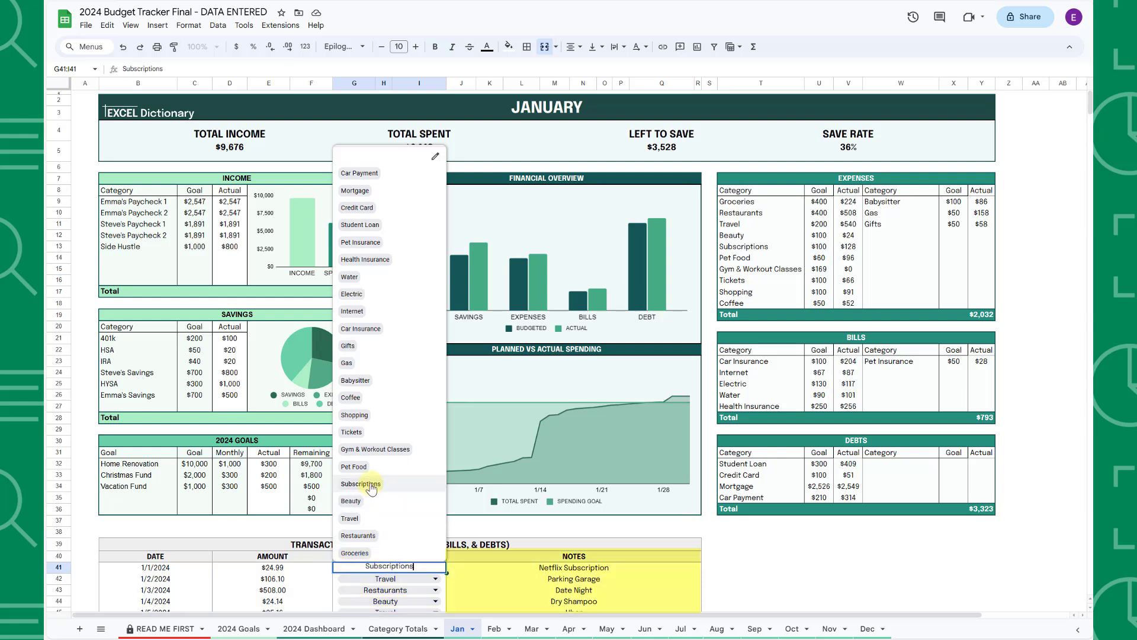
left_click(371, 485)
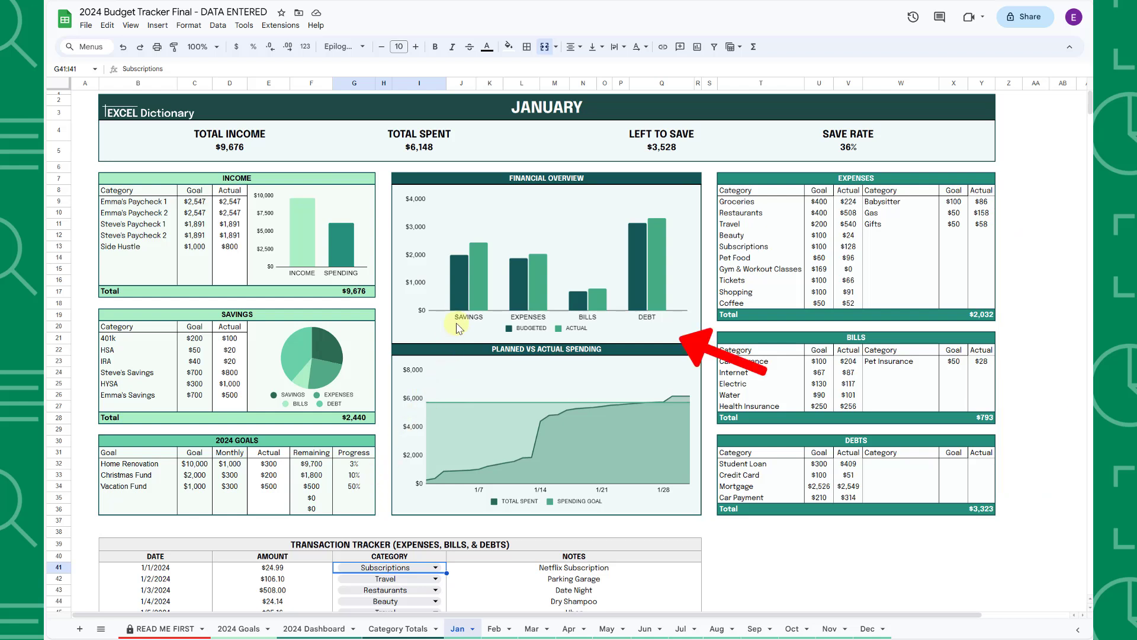
left_click(459, 302)
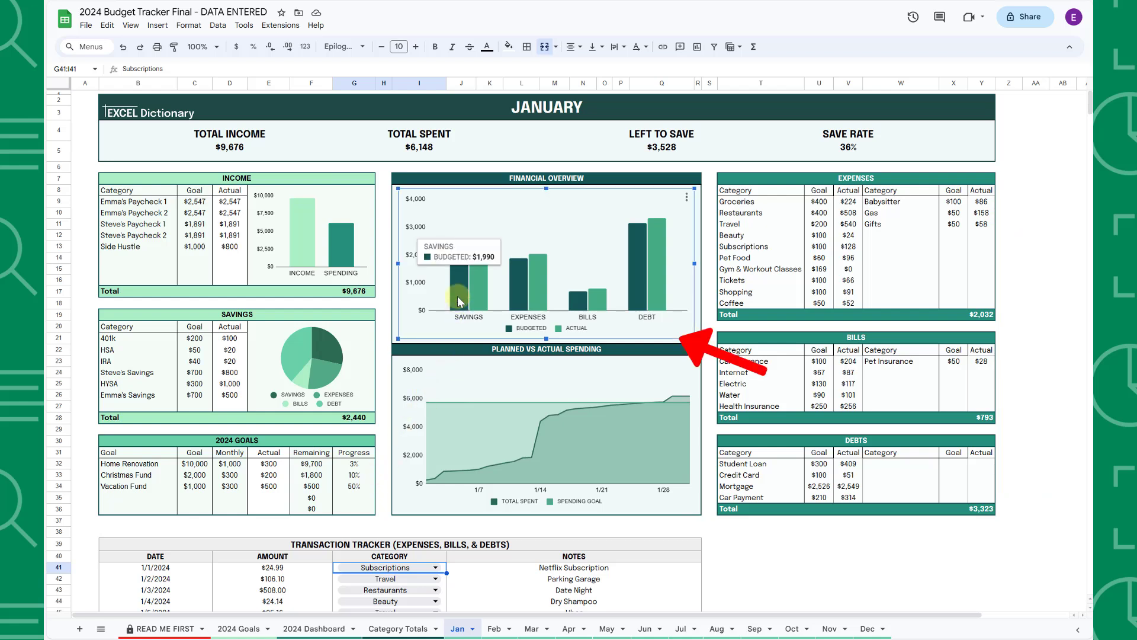
mouse_move(480, 301)
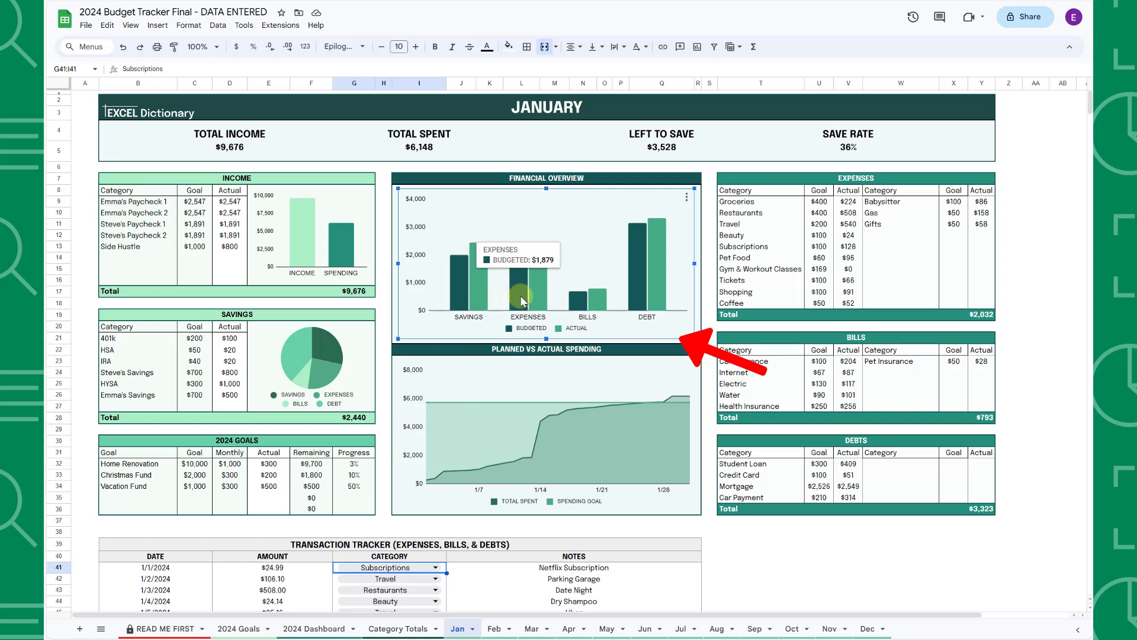
mouse_move(535, 299)
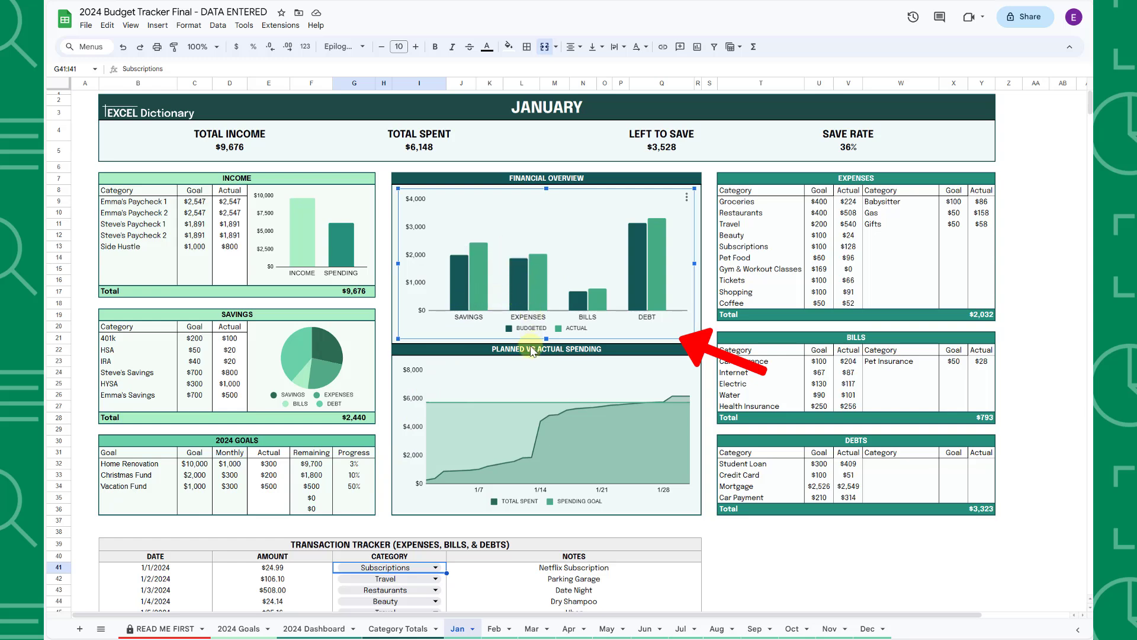
left_click(535, 446)
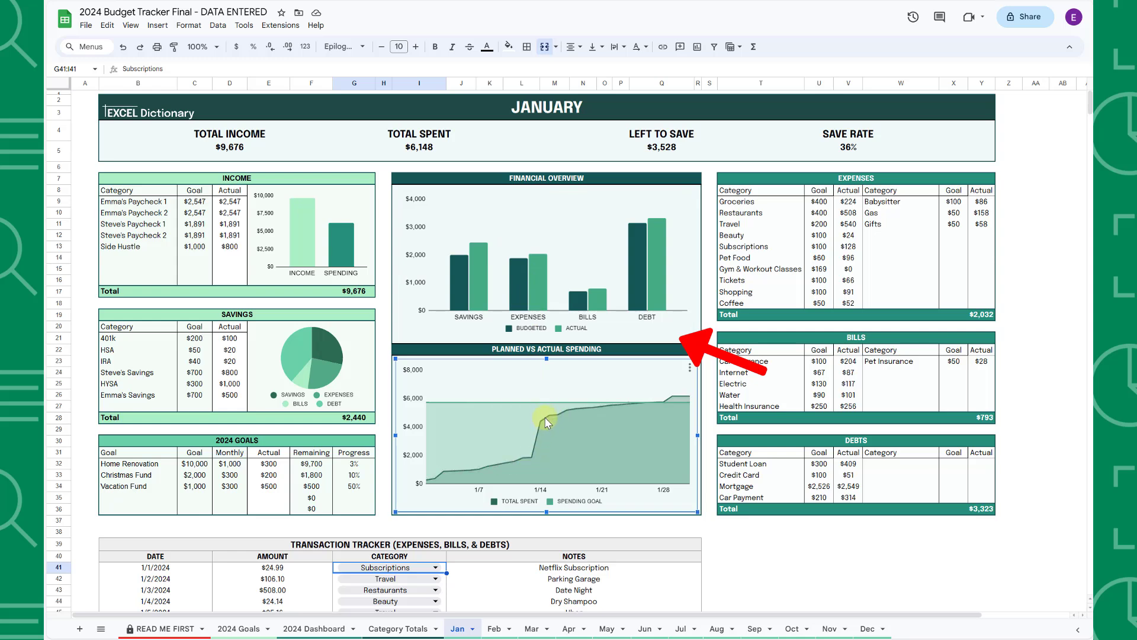
mouse_move(587, 407)
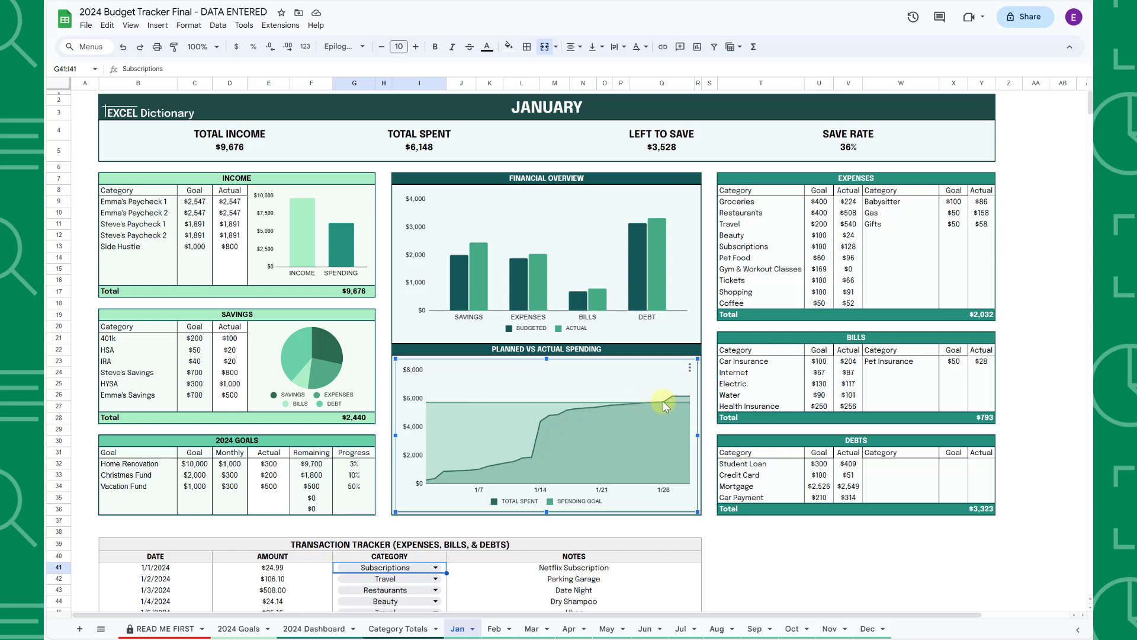
mouse_move(684, 401)
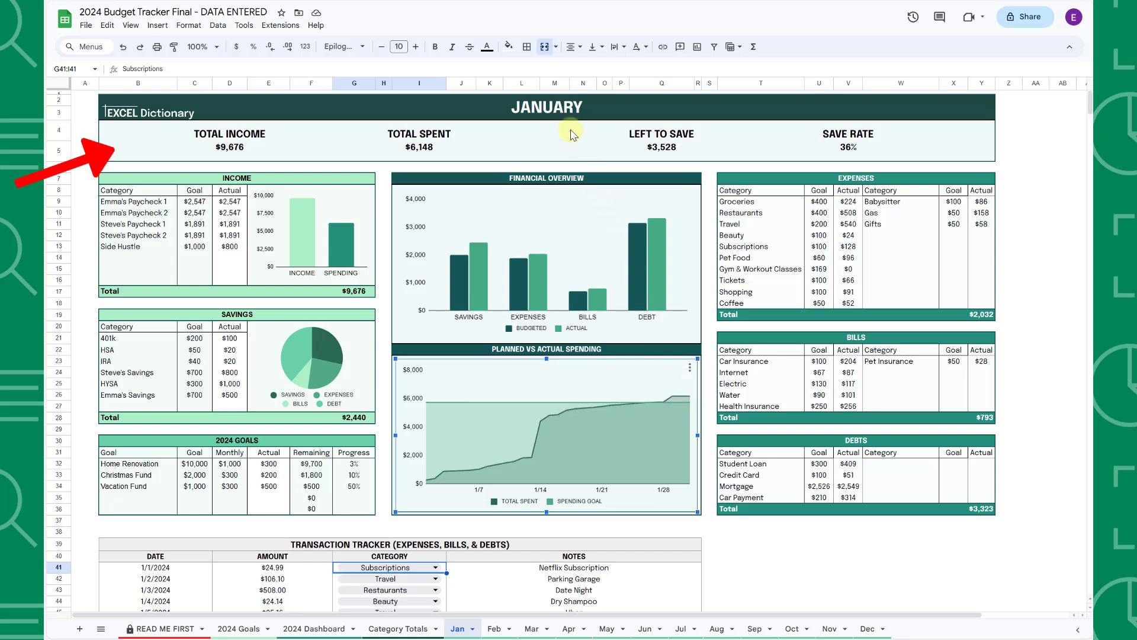
left_click(558, 112)
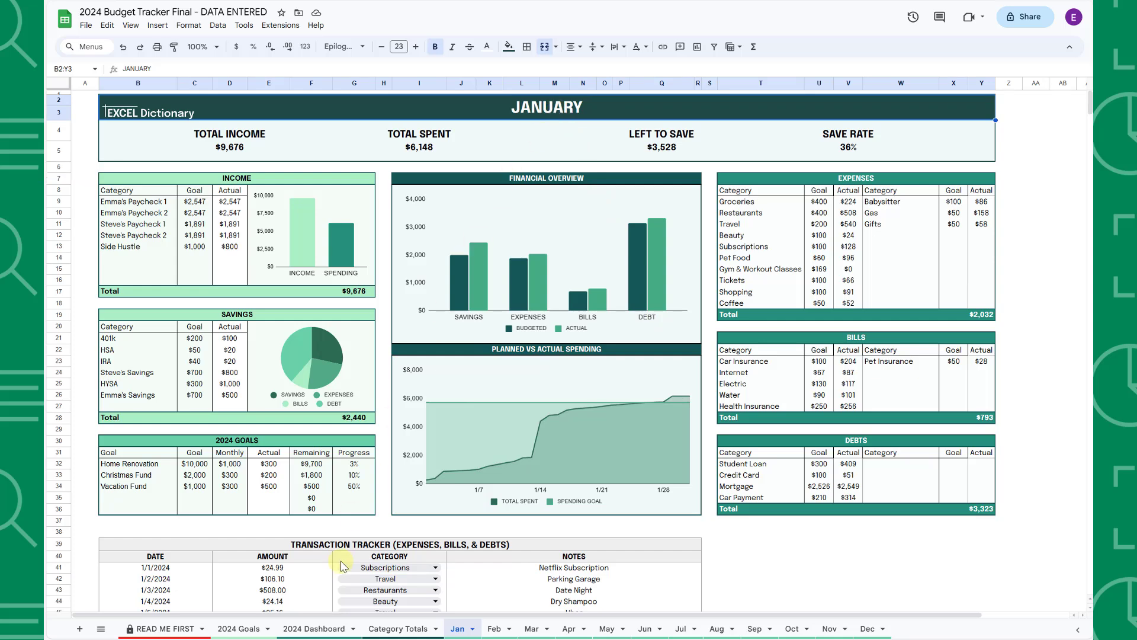
Open the 2024 Dashboard showing $115,498 income, $69,883 spent and a 39% save rate
left_click(314, 630)
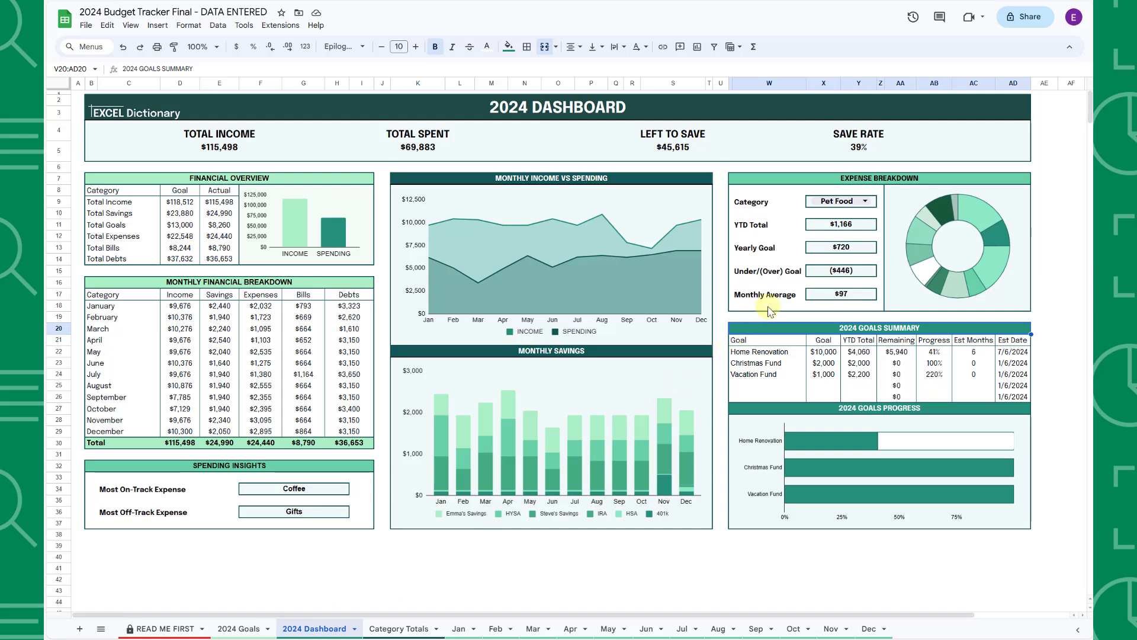
Change the Expense Breakdown category from Pet Food to Groceries
left_click(863, 200)
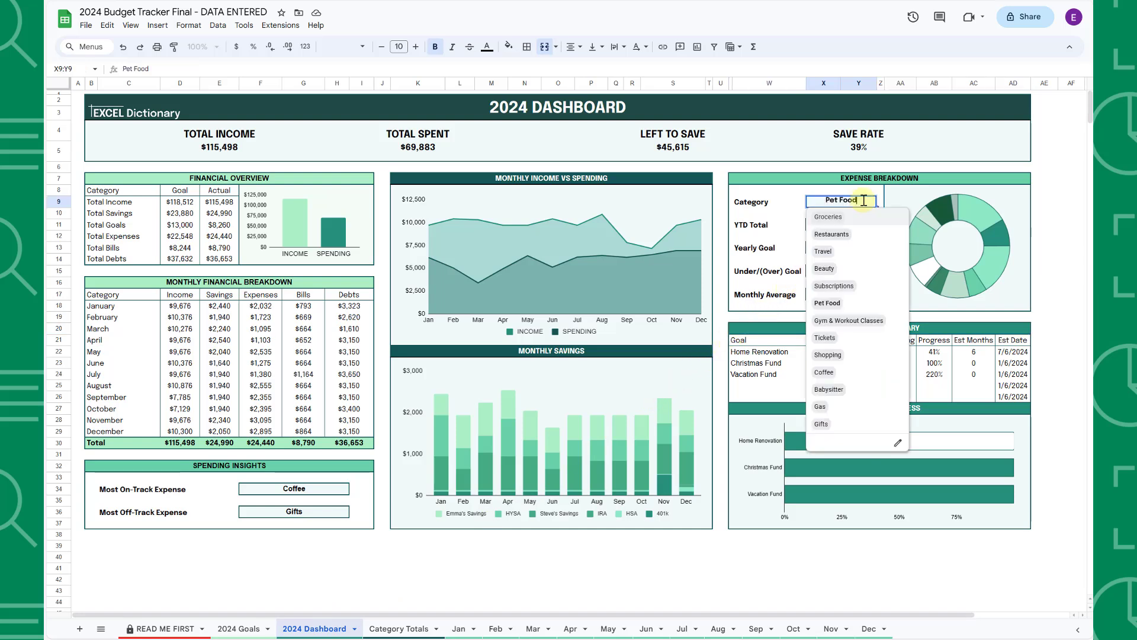
left_click(851, 217)
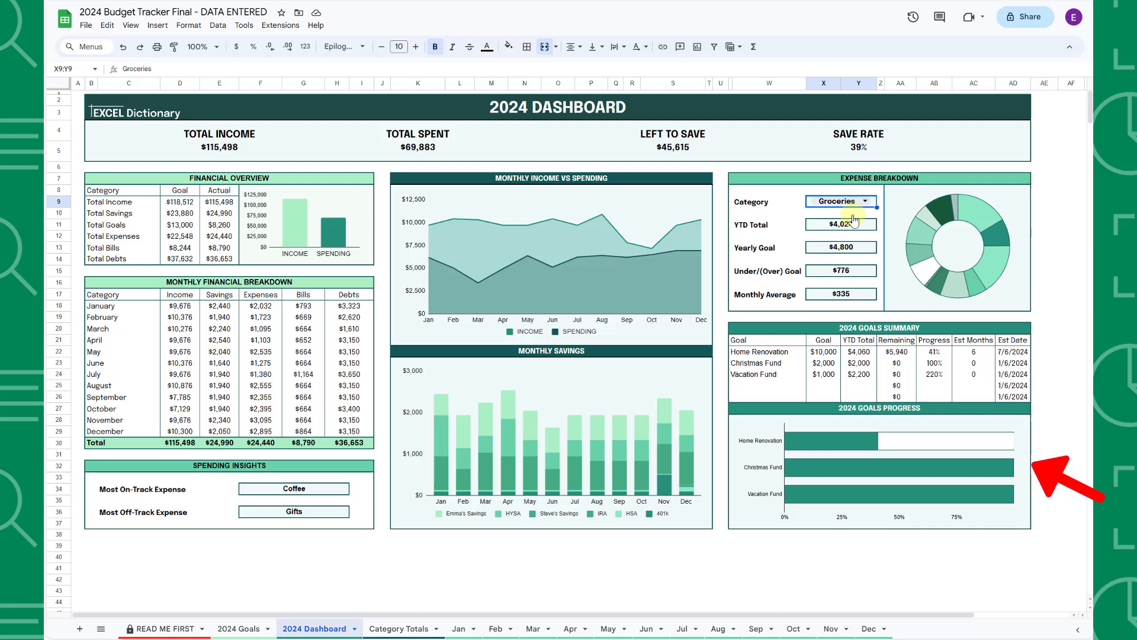
Open Category Totals and scroll through the 2024 annual totals tables, returning to the top
left_click(418, 627)
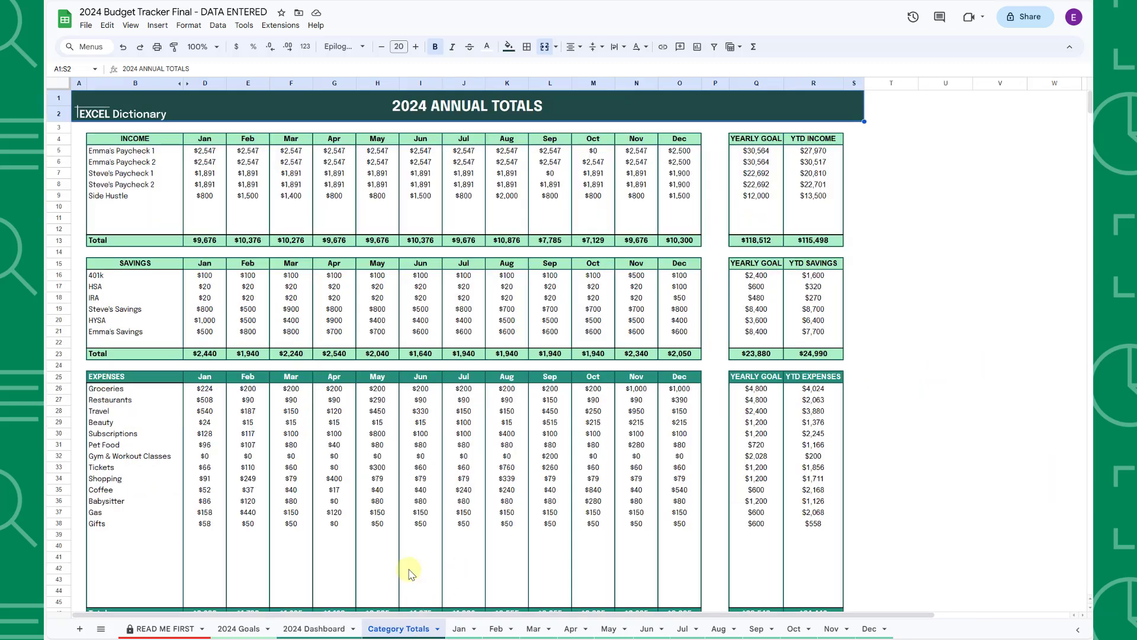
scroll(409, 571, "down", 10)
scroll(410, 573, "down", 3)
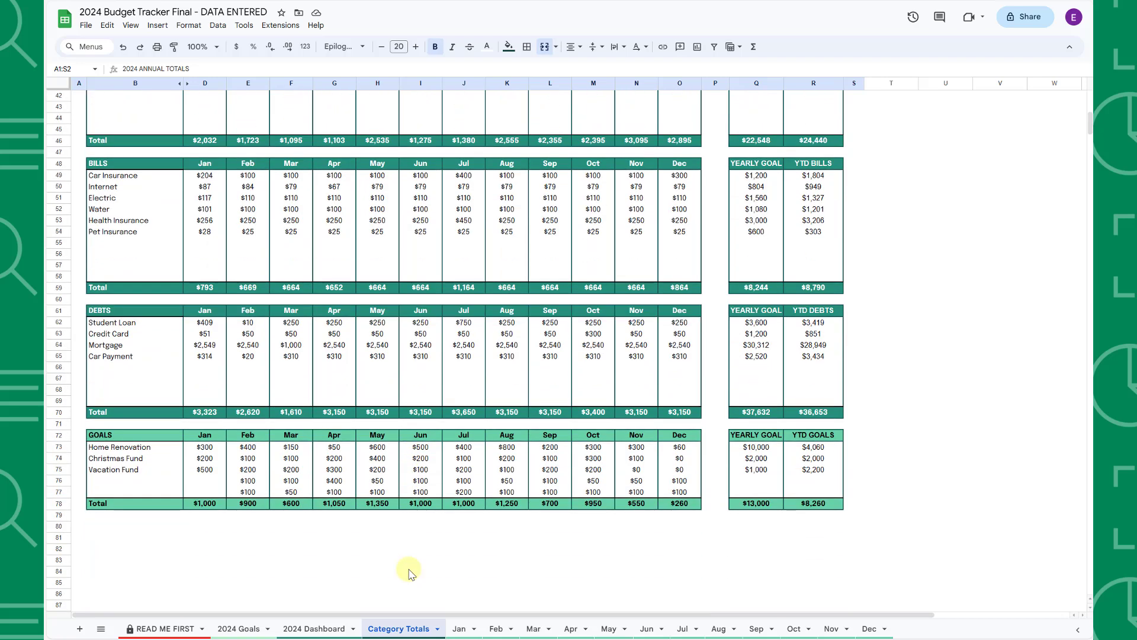
scroll(409, 571, "up", 12)
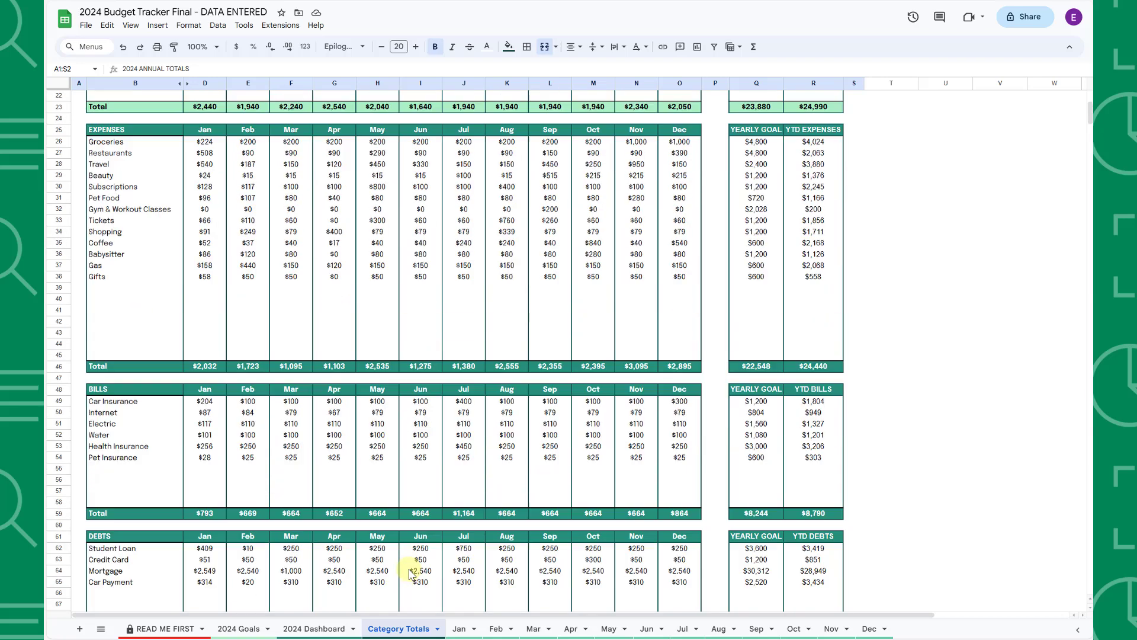